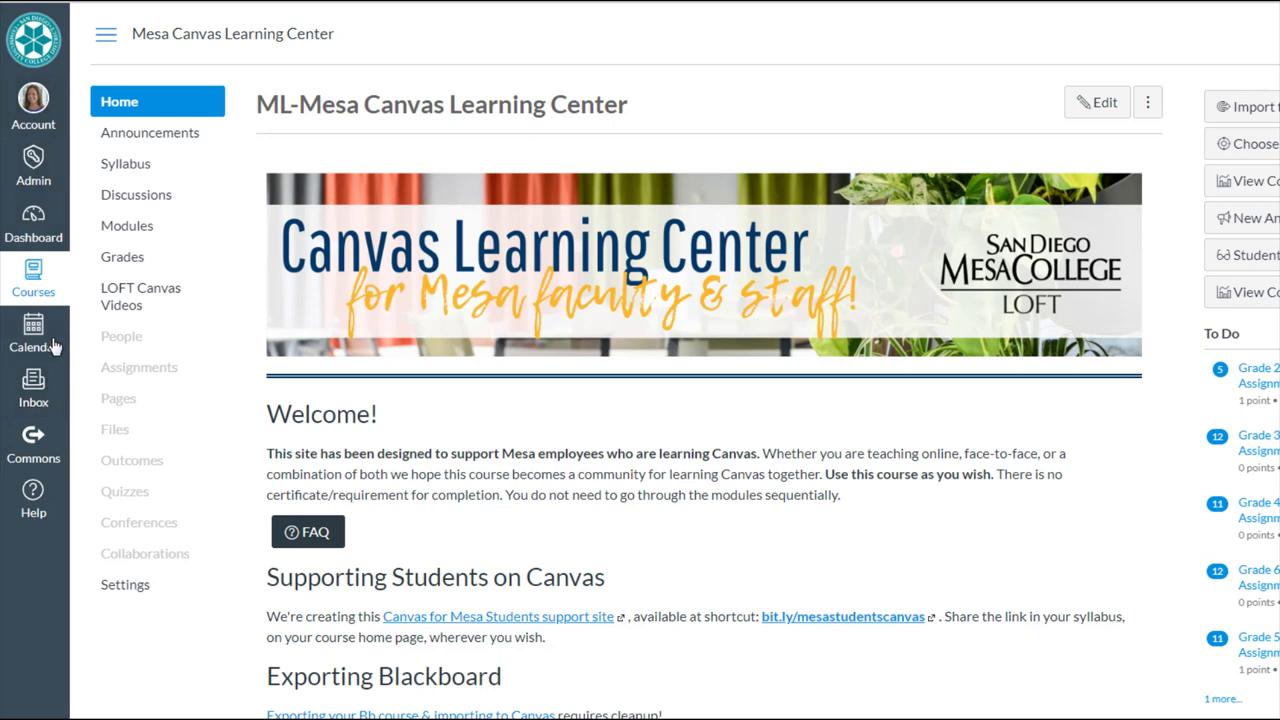
- Open the Canvas Inbox from the Mesa Canvas Learning Center course page
left_click(35, 399)
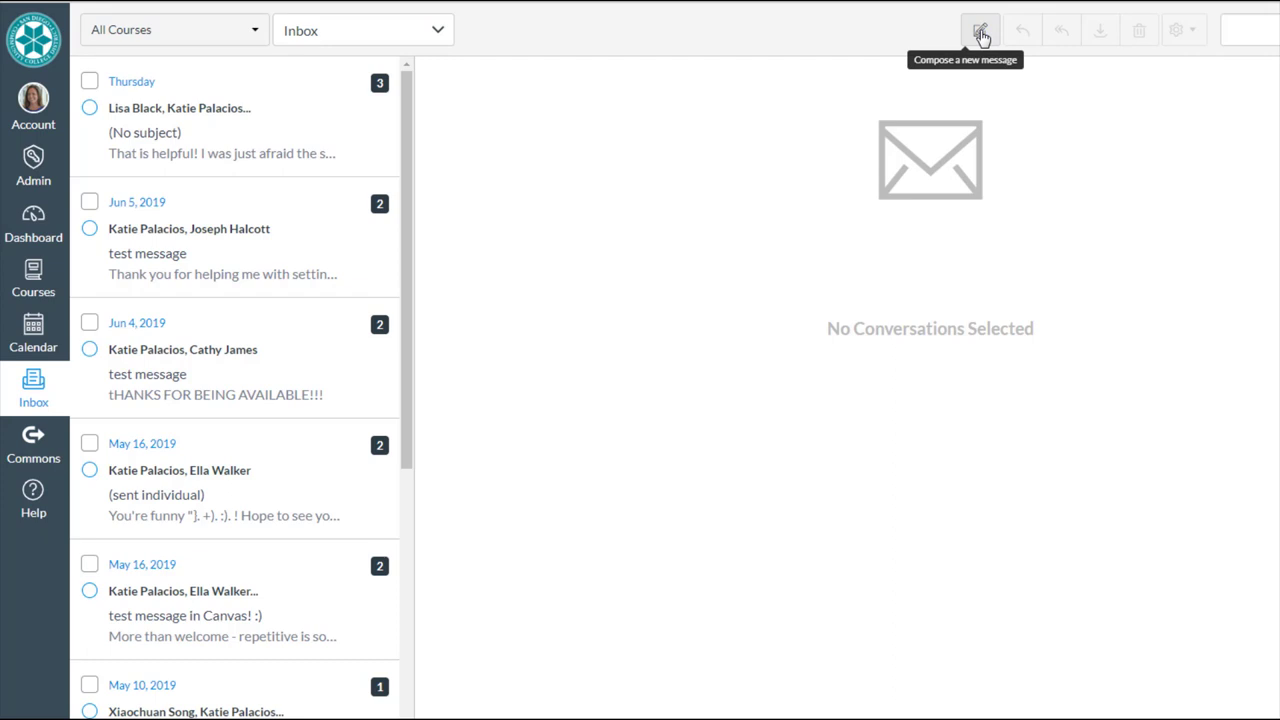
- Compose a new message with the course set to Mesa Canvas Learning Center
left_click(981, 36)
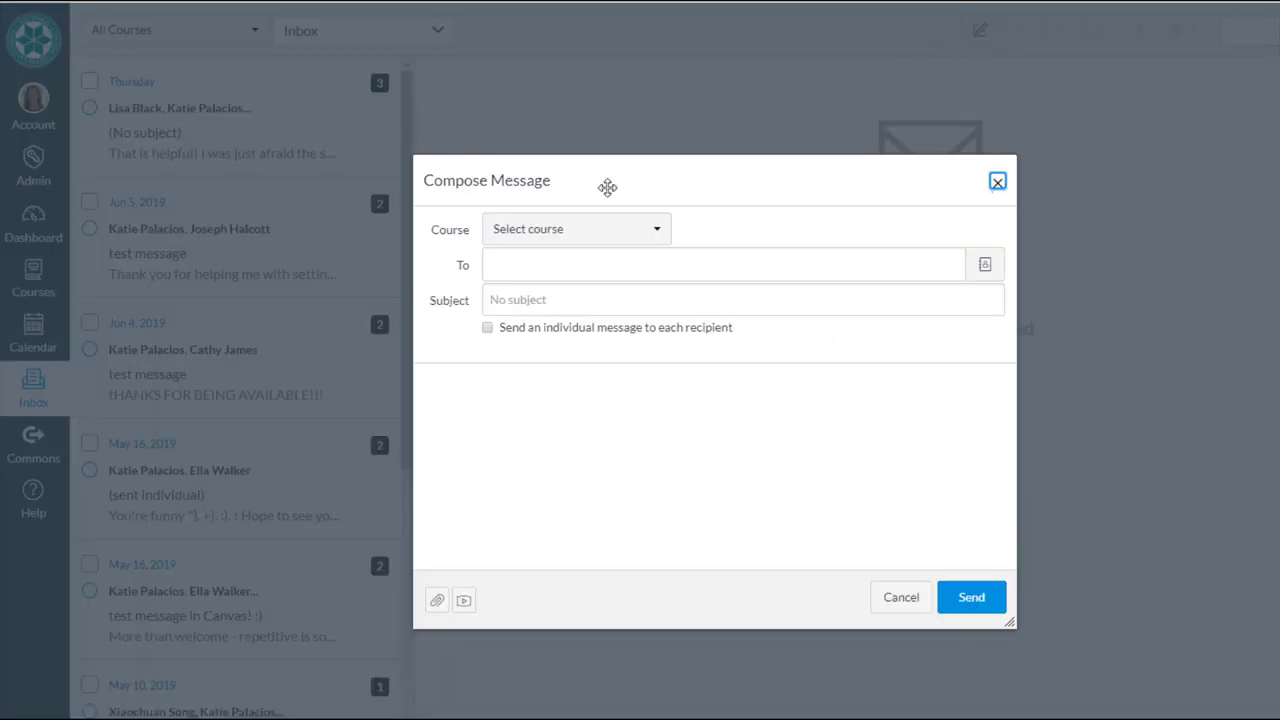
left_click(527, 232)
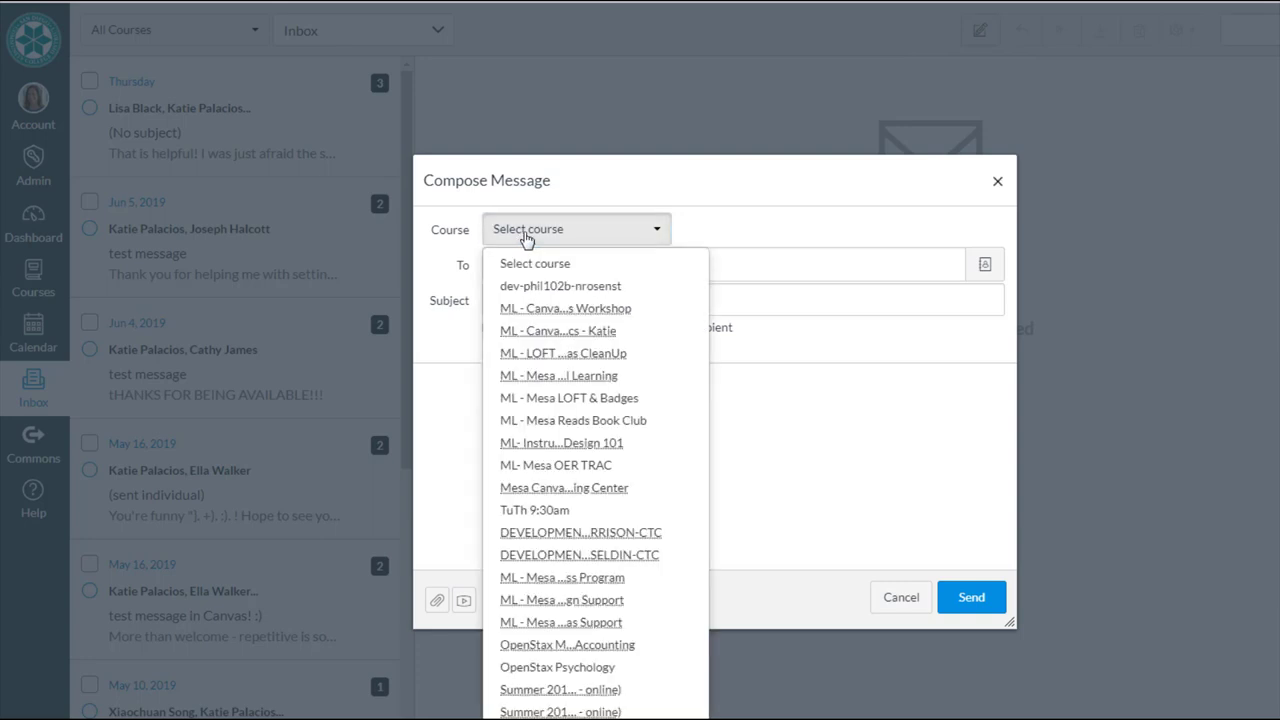
left_click(580, 488)
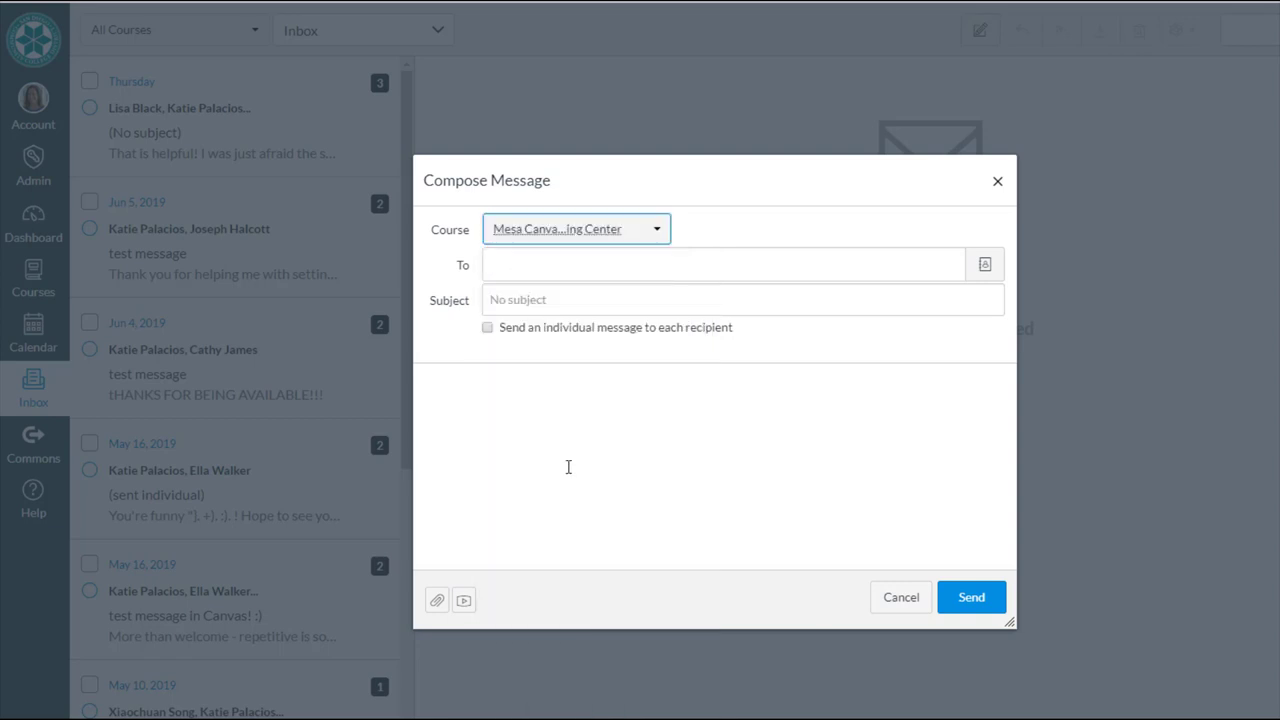
- Address the message to All in Students after removing a trial person recipient
left_click(498, 267)
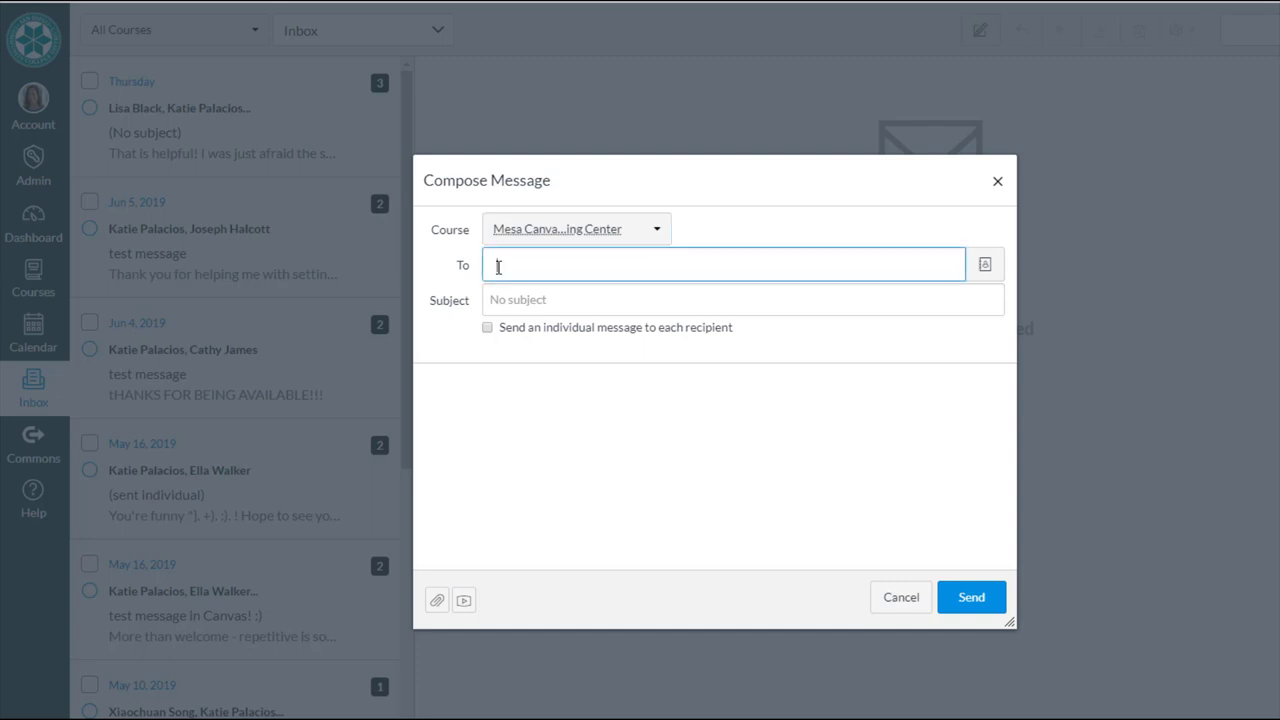
type("donna")
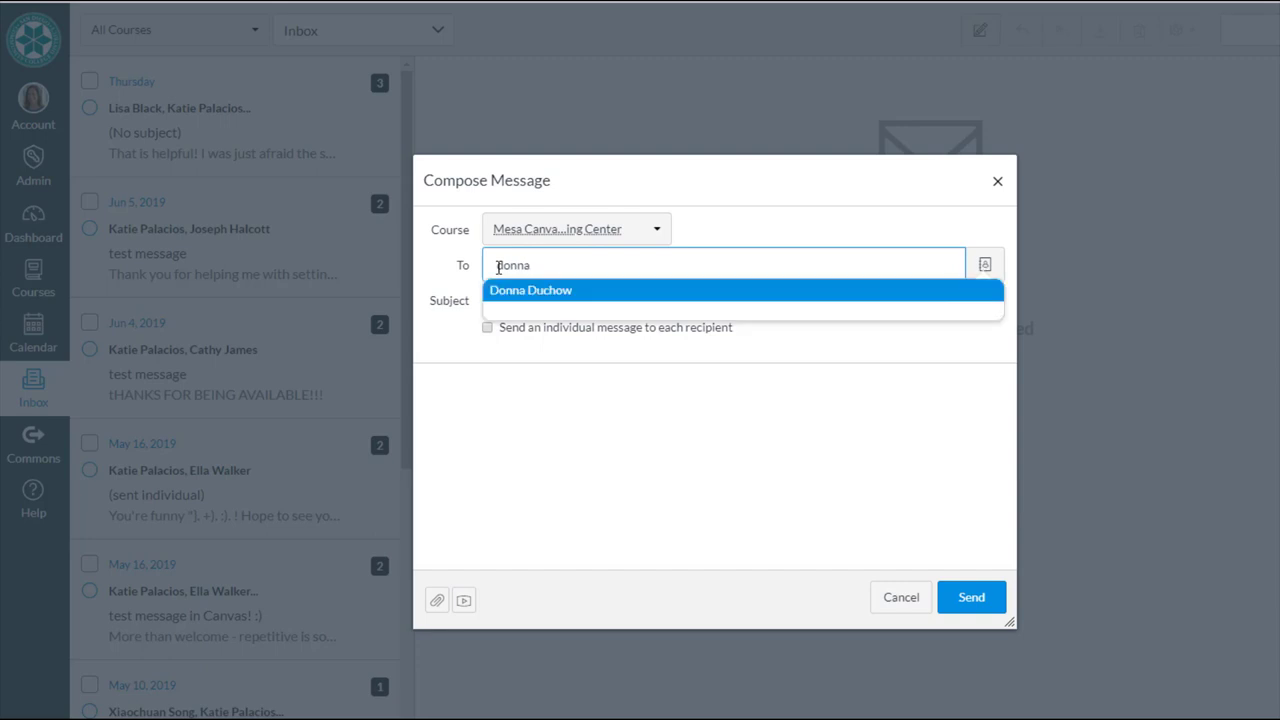
left_click(534, 290)
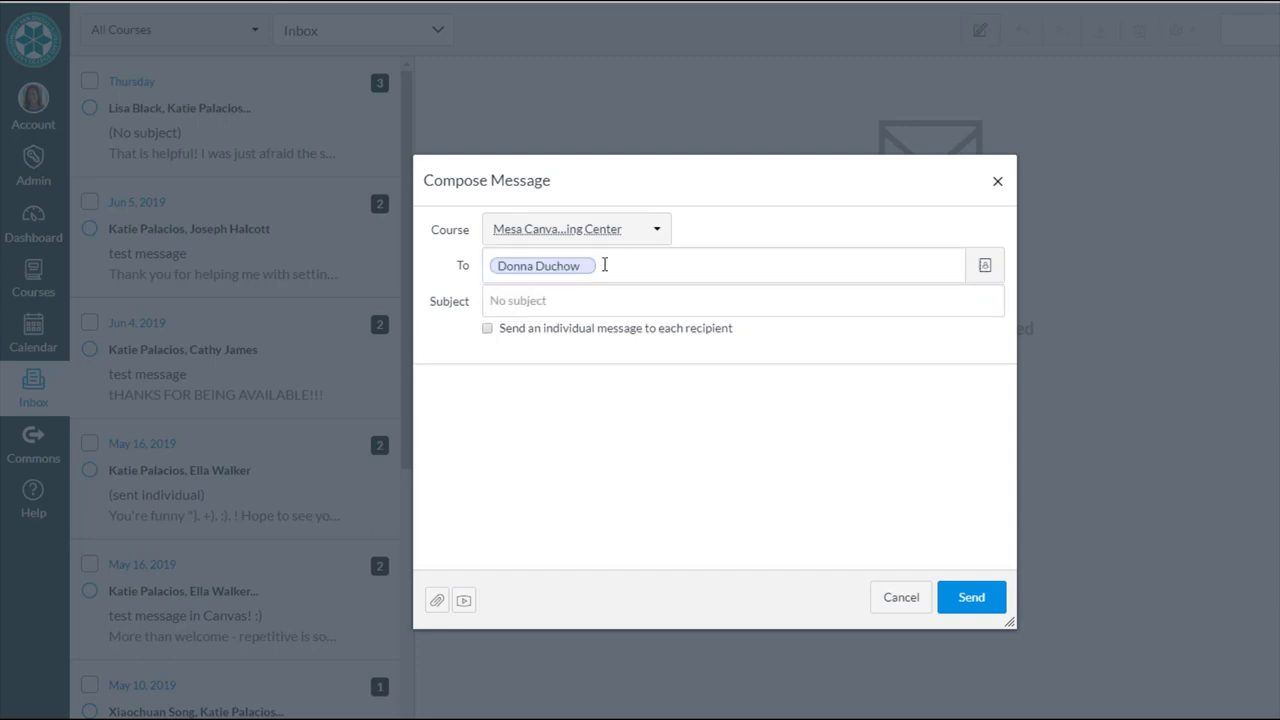
key("BackSpace")
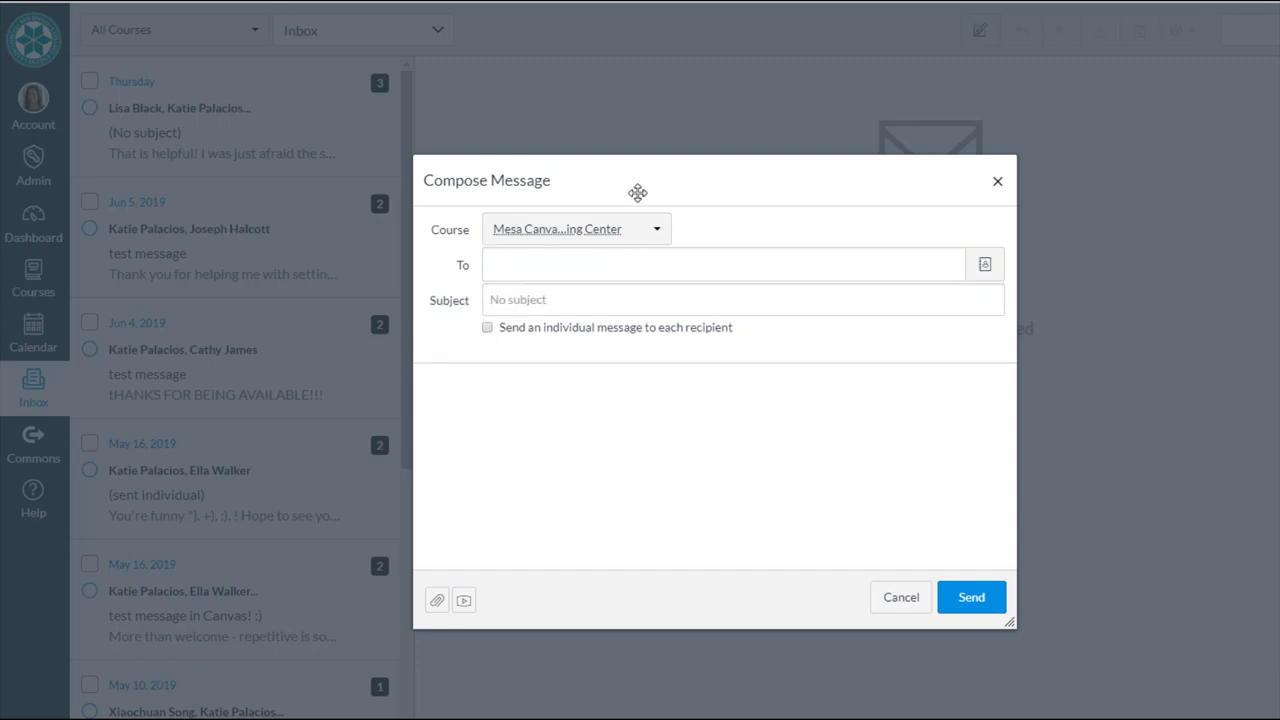
left_click(985, 266)
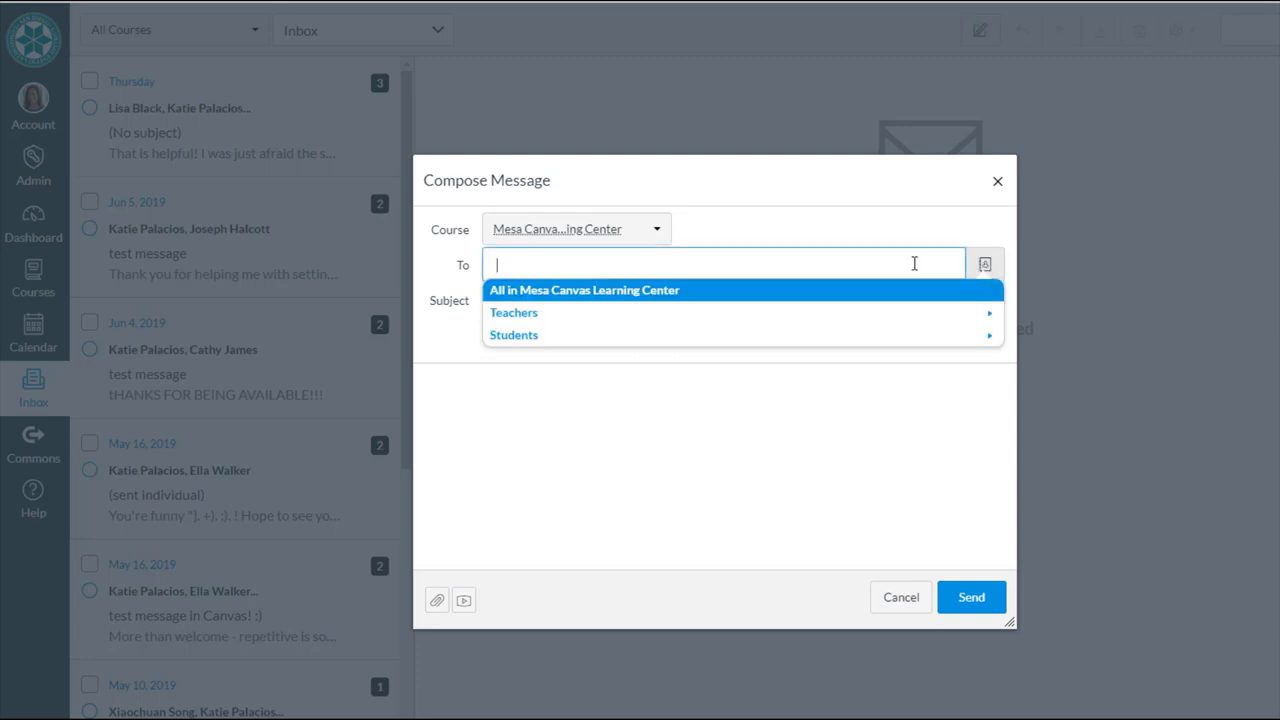
left_click(523, 337)
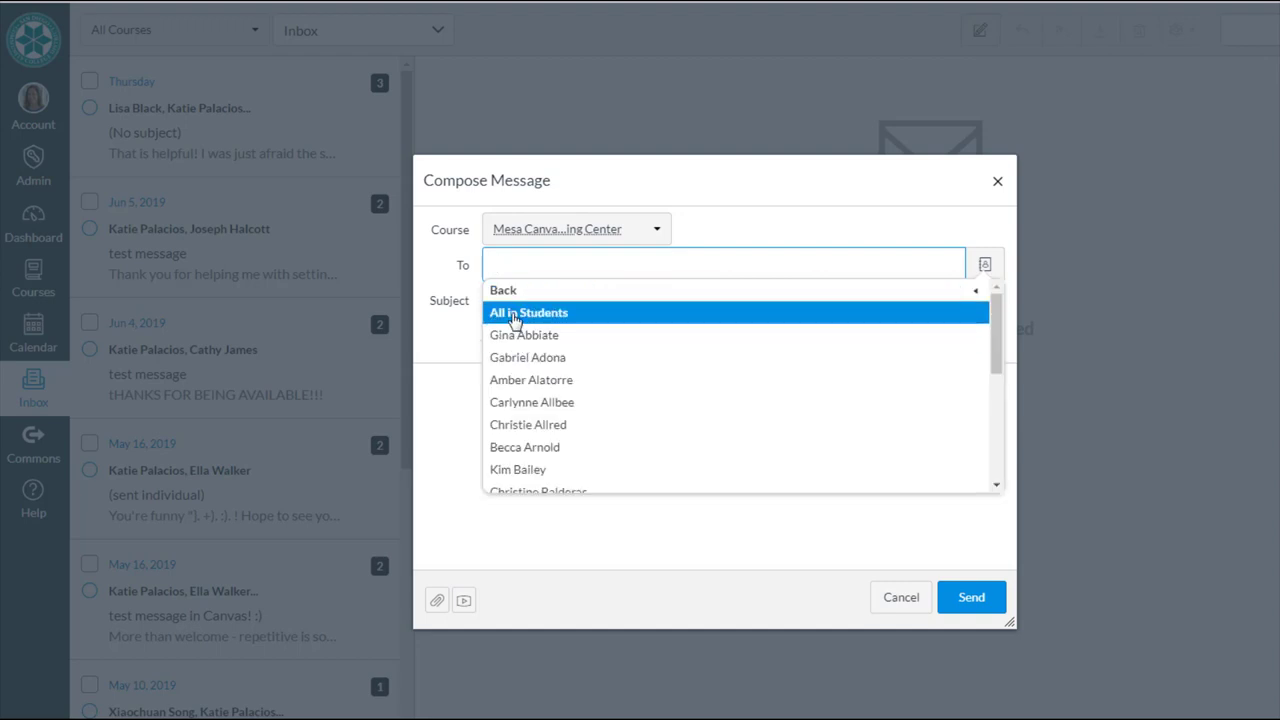
left_click(515, 318)
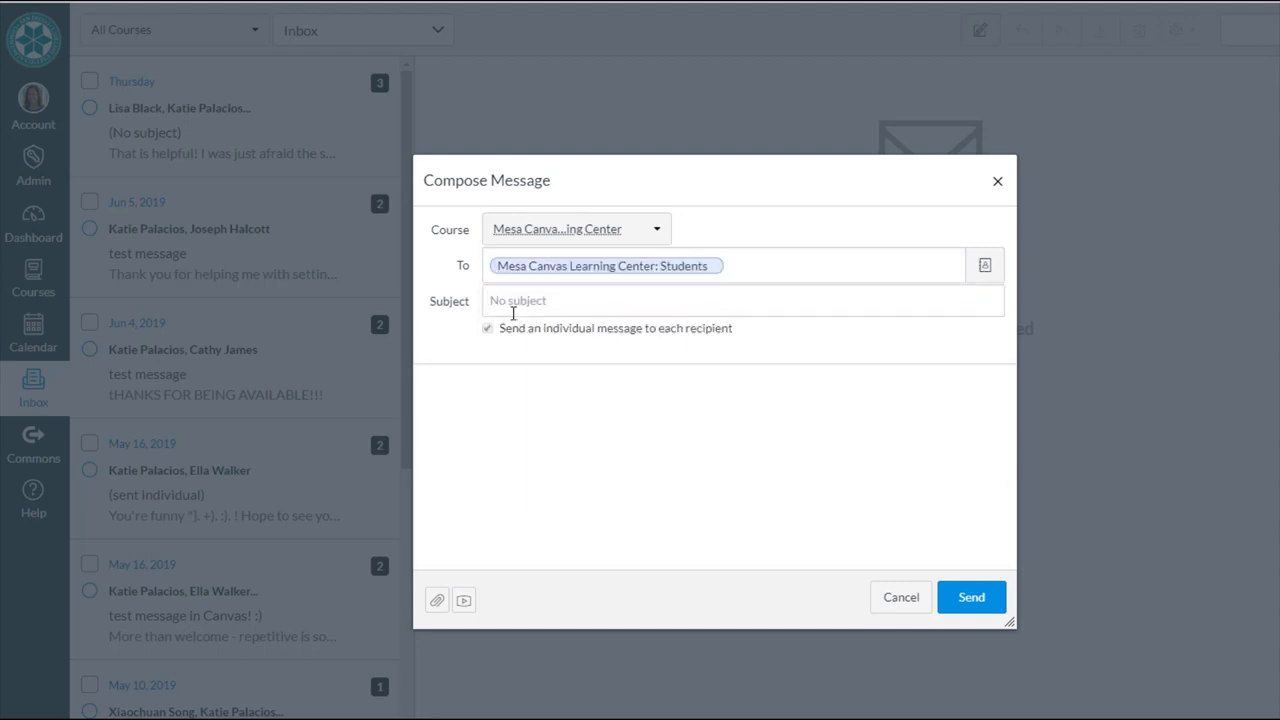
- Enter the subject 'Canvas Office Hours'
left_click(677, 306)
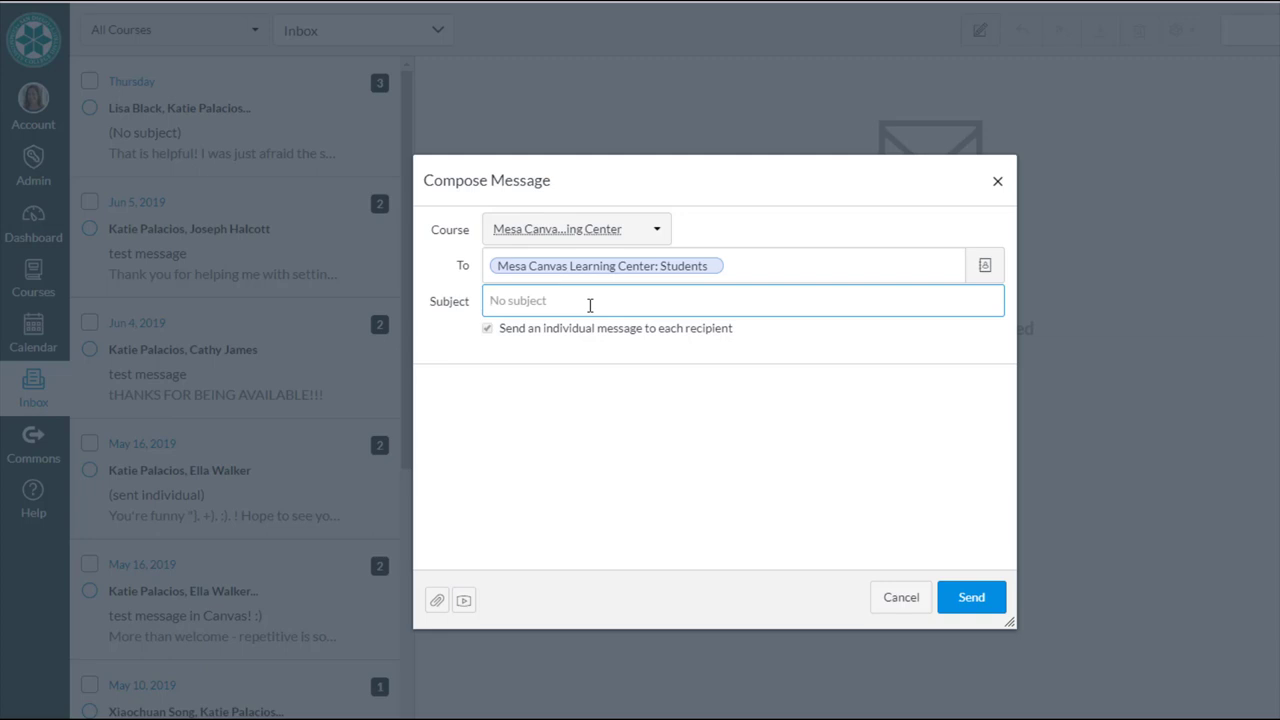
type("Canvas Office Hours")
left_click(500, 434)
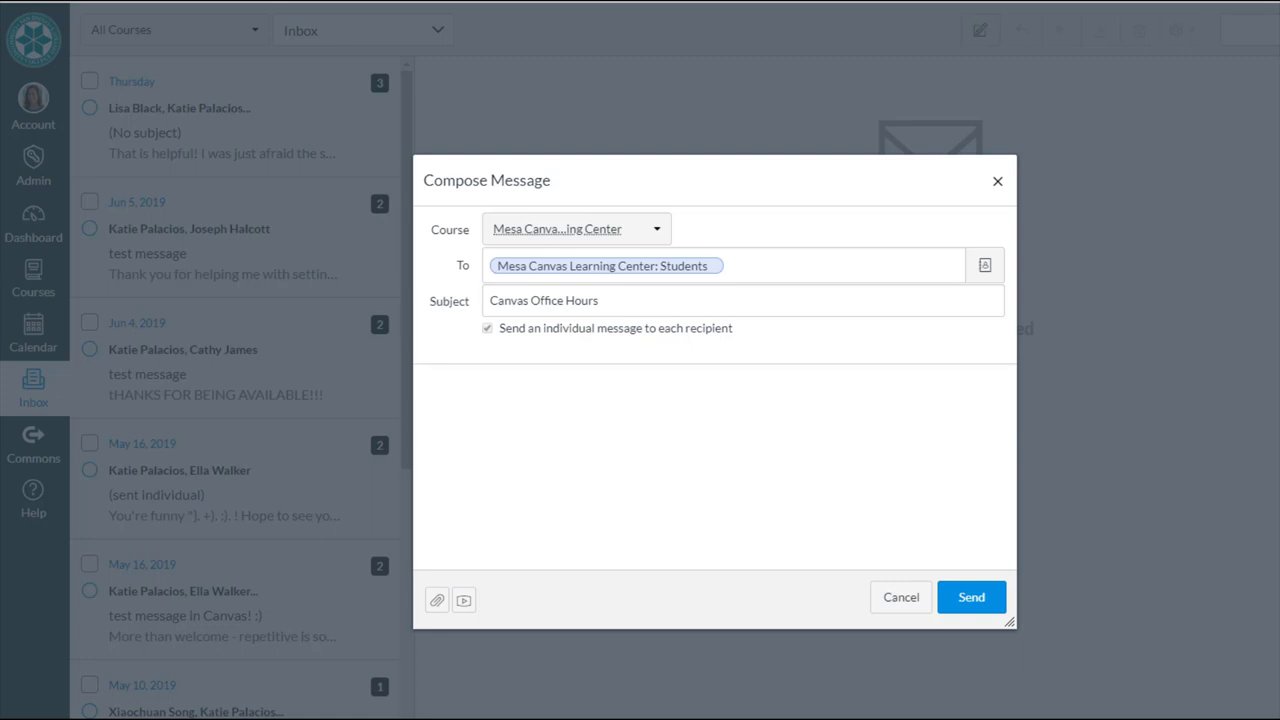
- Paste the prepared office-hours announcement into the body and enlarge the compose window
left_click(503, 446)
type("Good morning! You are receiving this message because you are enrolled in the Mesa Canvas Learning Center. I'm sending this through the Inbox tool which allows me to send one message to each student in the course. You will receive the message without knowing who else received it.  Canvas Office Hours this week:  Thurs. 6/13 @ 11a - 2p in LRC 435 Fri. 6/14 @ 11a - 2p in LRC 432/LOFT  Reminders: You do not need to sign-up; feel free to drop in anytime during these hours. Bring your laptop, if you have one. Otherwise you may borrow a LOFT laptop/desktop. Bring your questions. These are hands-on sessions to get your specific questions answered. We'll offer more Canvas Office Hours for Fall support in August. :)  Also feel free to respond to this message with questions you may have. You can respond to this message from your email (if you are reading it in your email) or you can respond to it from within the Canvas Inbox tool.  Thanks! -Katie")
scroll(503, 446, "up", 5)
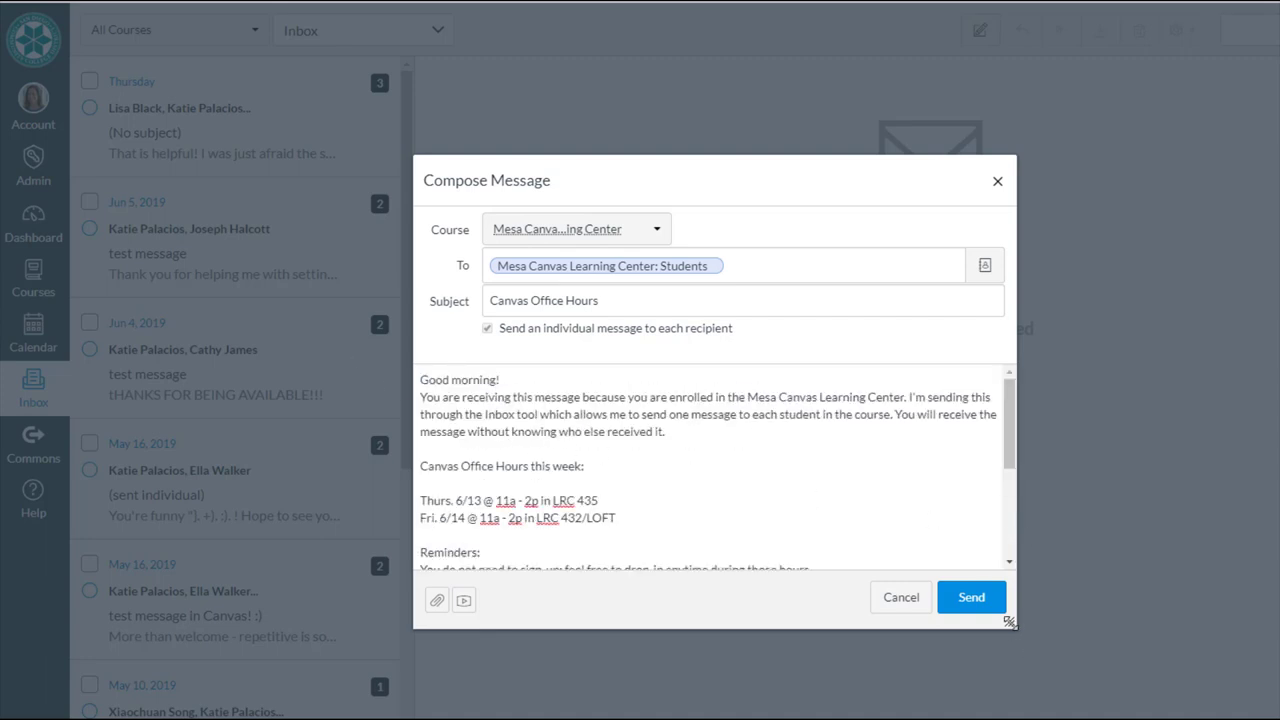
left_click_drag(1010, 622, 1224, 719)
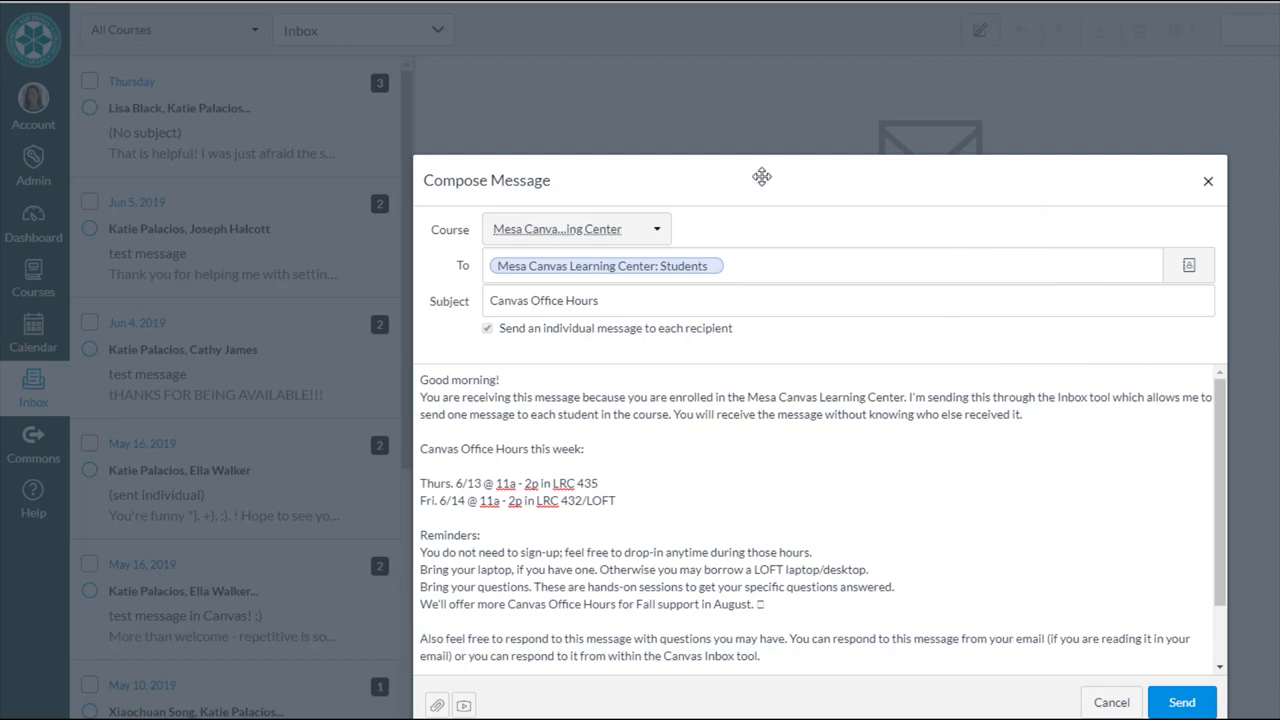
left_click_drag(762, 175, 726, 70)
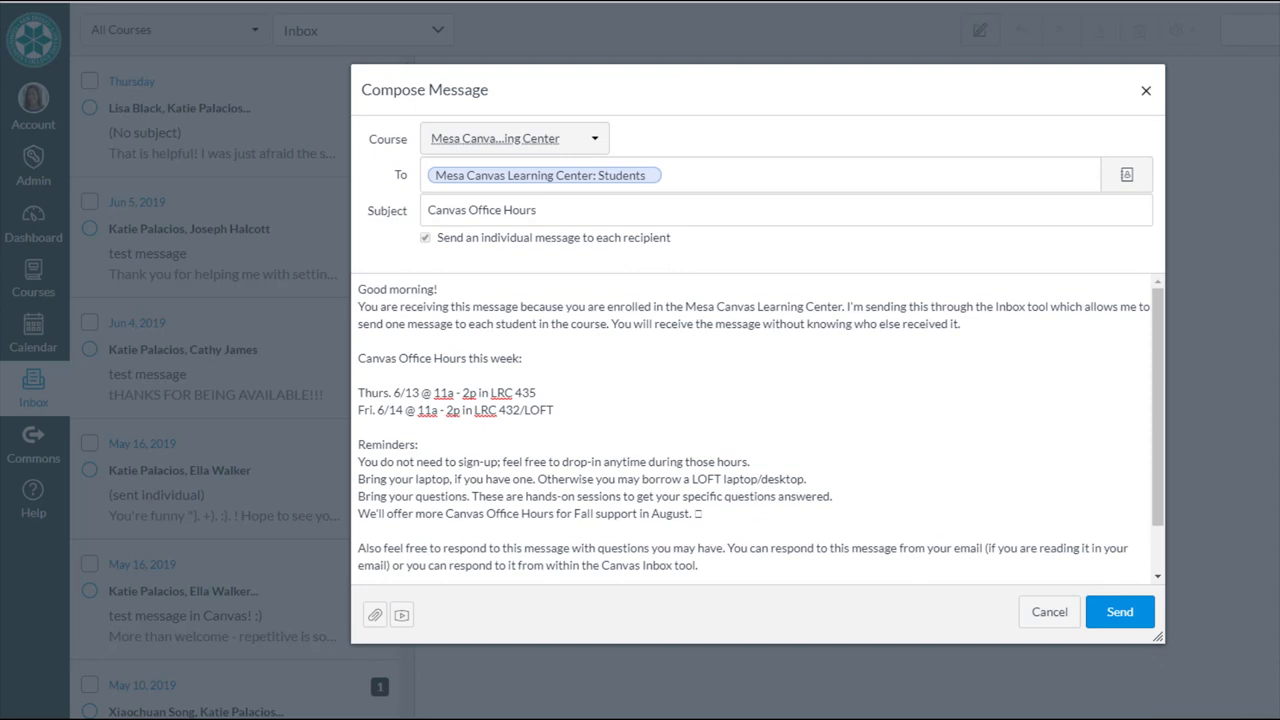
- Remove the blank line above Thurs. 6/13 and dash the Thurs. and Fri. 6/14 lines
left_click(360, 392)
key("BackSpace")
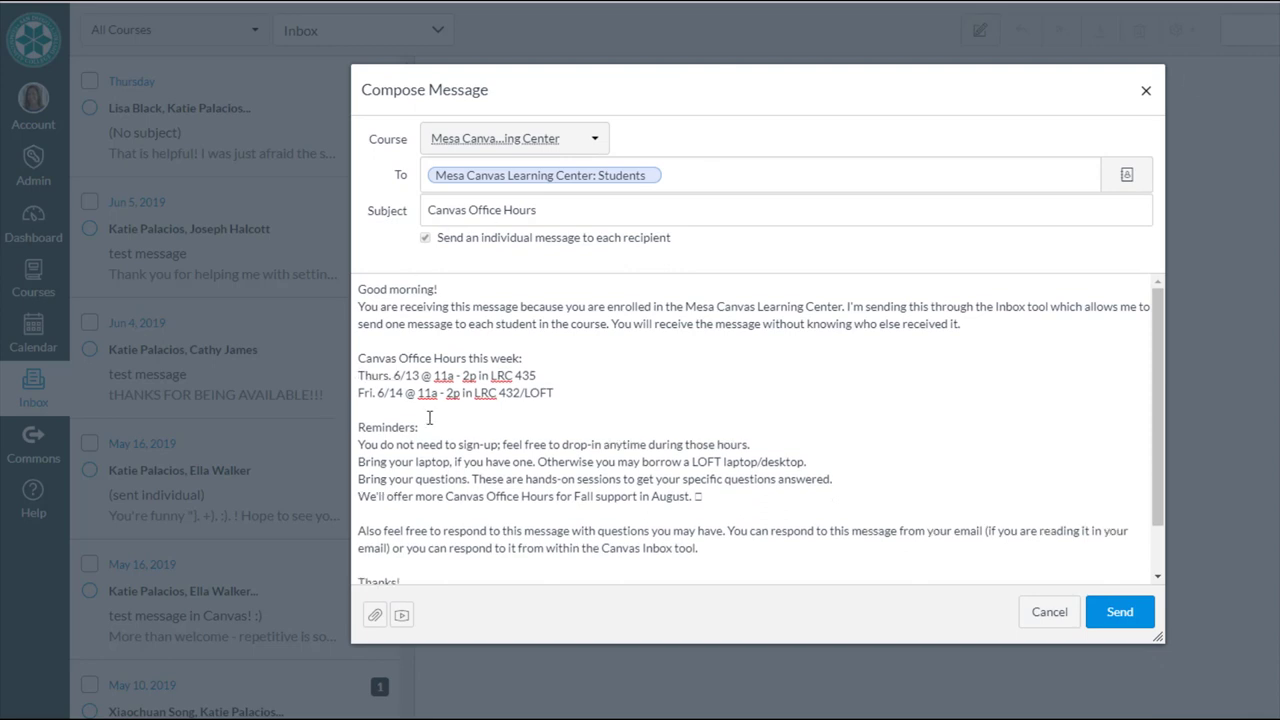
type("-")
key("Down")
key("Home")
type("-")
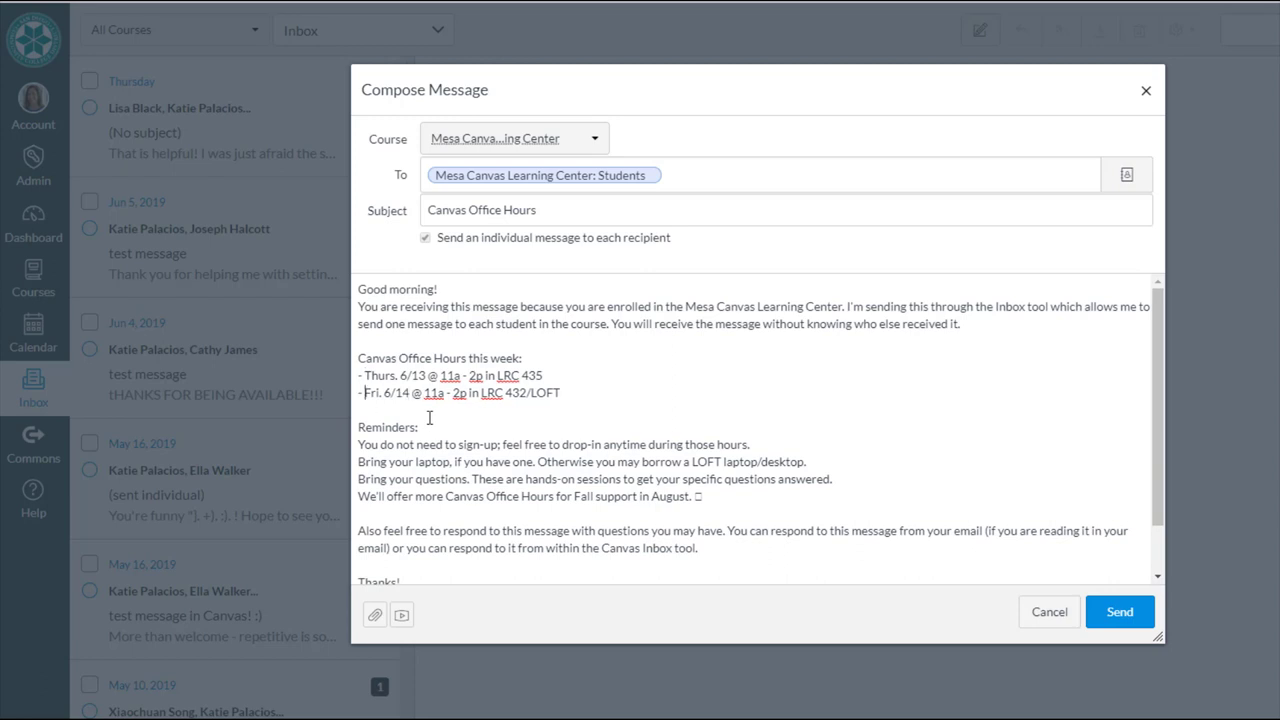
- Add a leading dash to each reminder line, through the 'We'll offer more' line
left_click(360, 444)
type("-")
key("Down")
type("-")
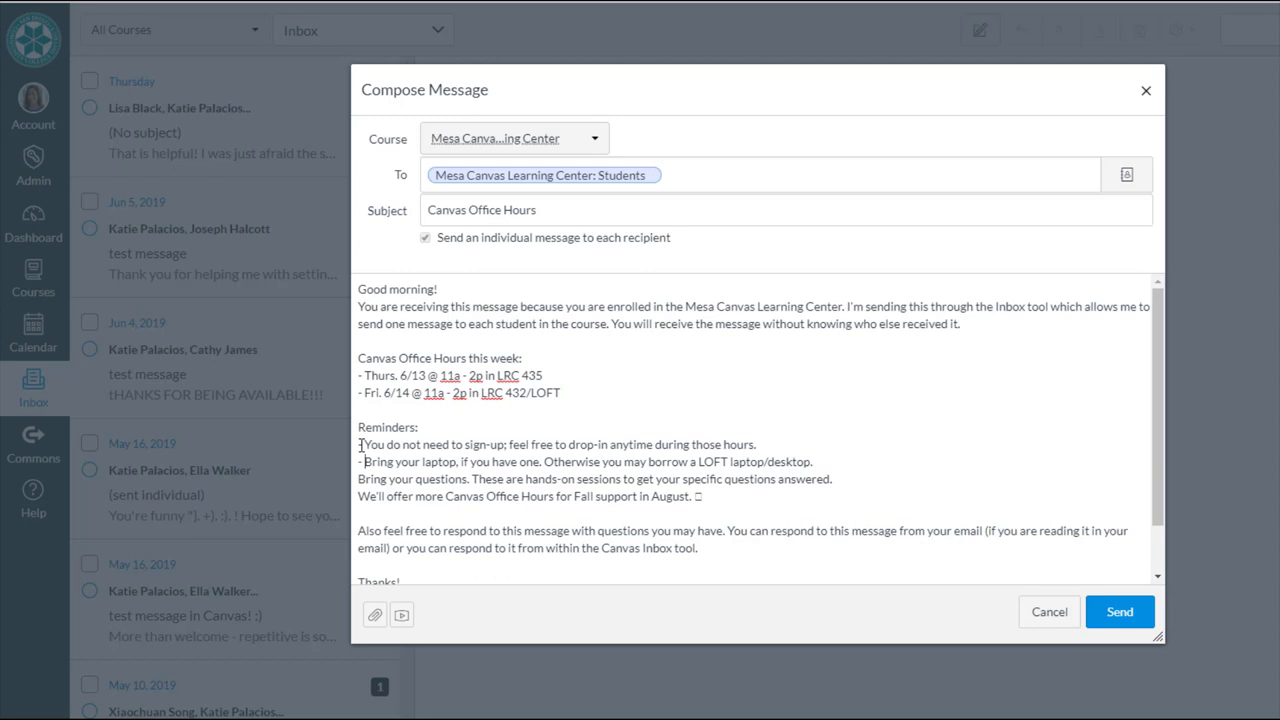
key("Down")
key("Home")
type("-")
key("Down")
key("Home")
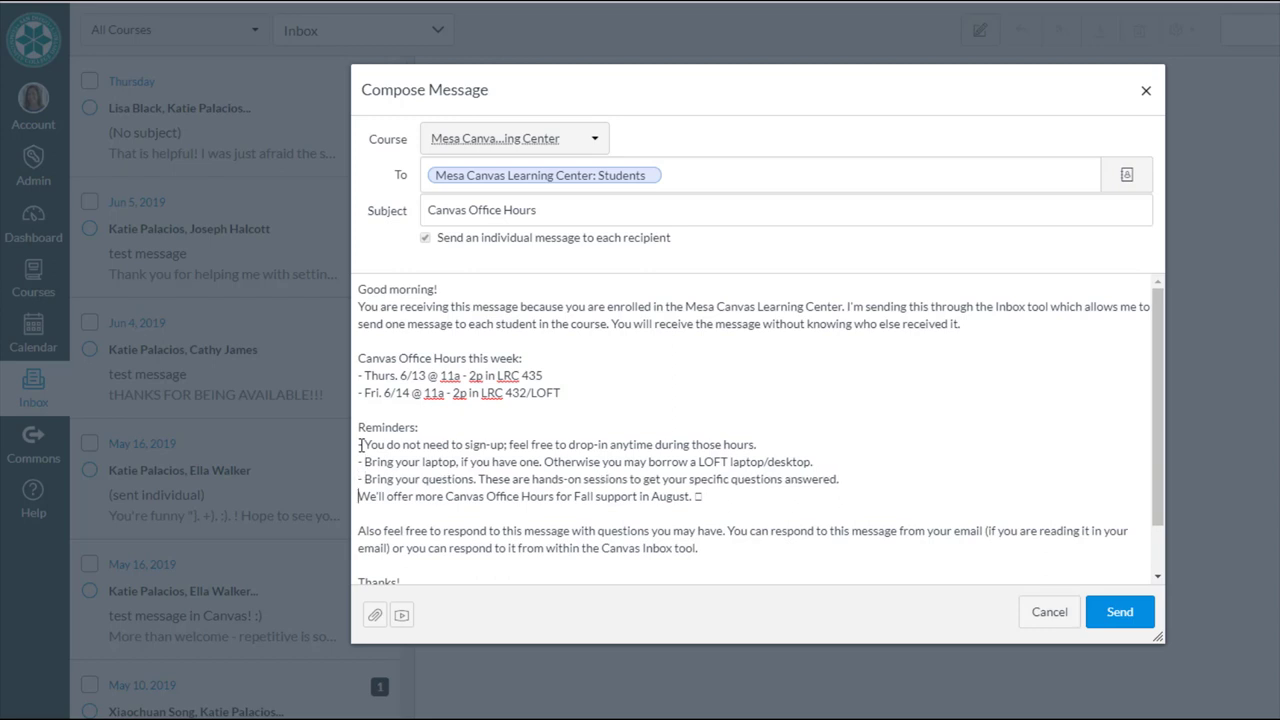
type("-")
- Delete the stray symbol after 'August.' and review the body
left_click(720, 500)
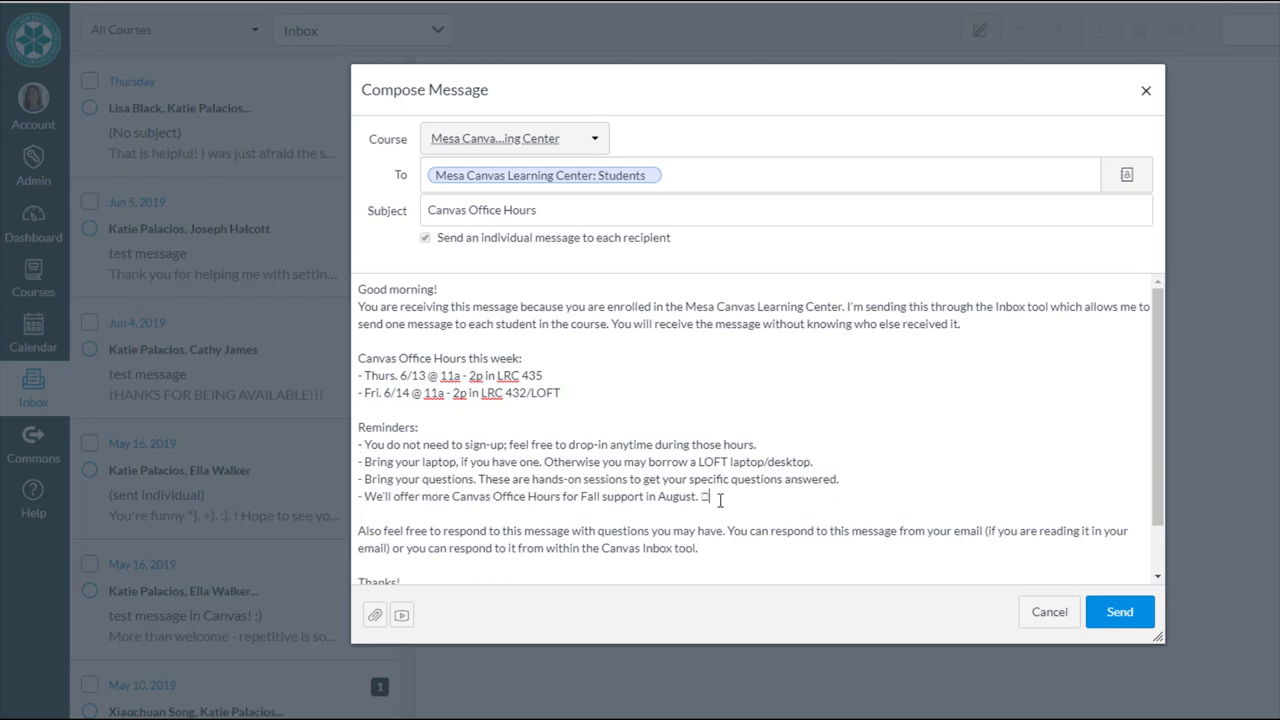
key("BackSpace")
scroll(586, 557, "down", 2)
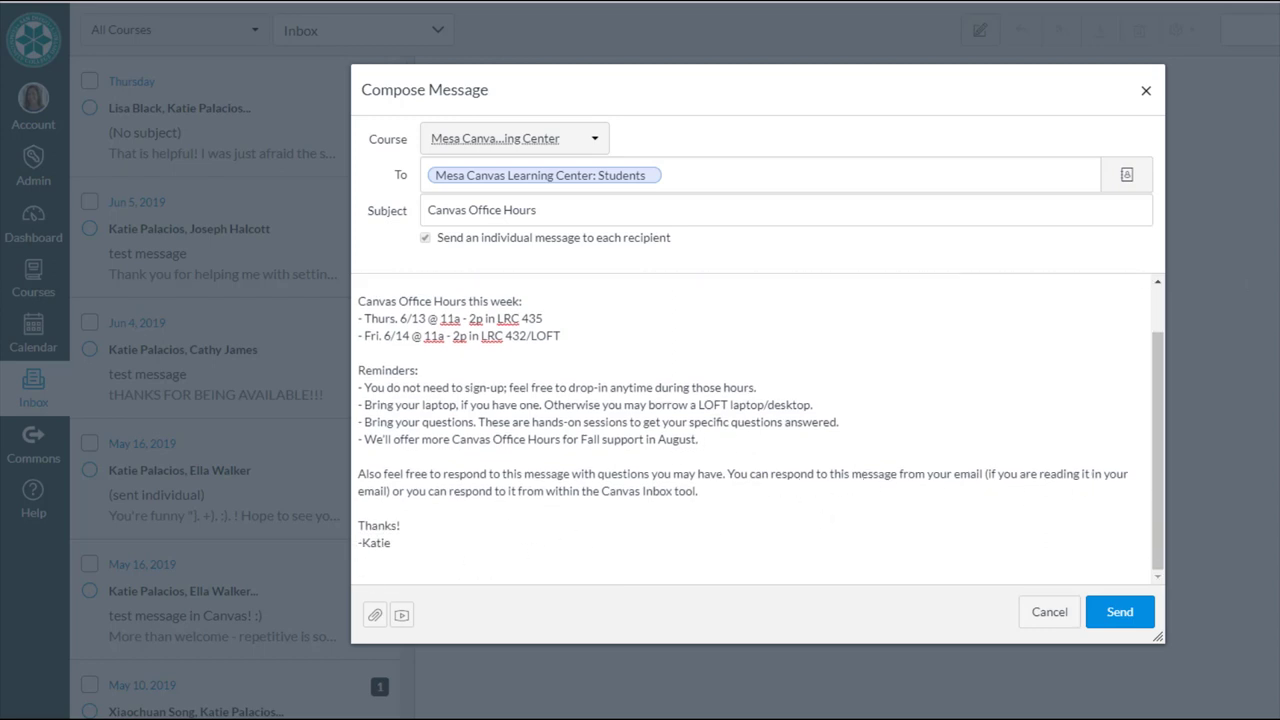
scroll(760, 420, "up", 2)
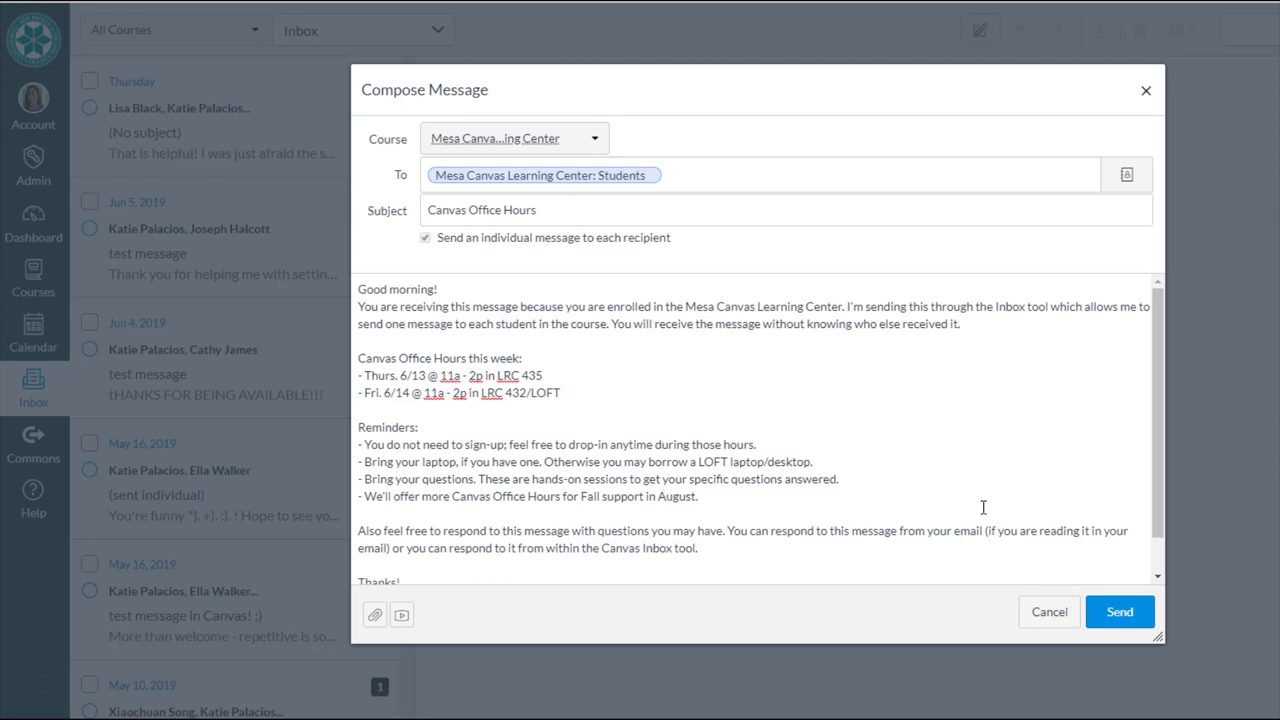
- Send the 'Canvas Office Hours' message to the course's Students
left_click(1121, 618)
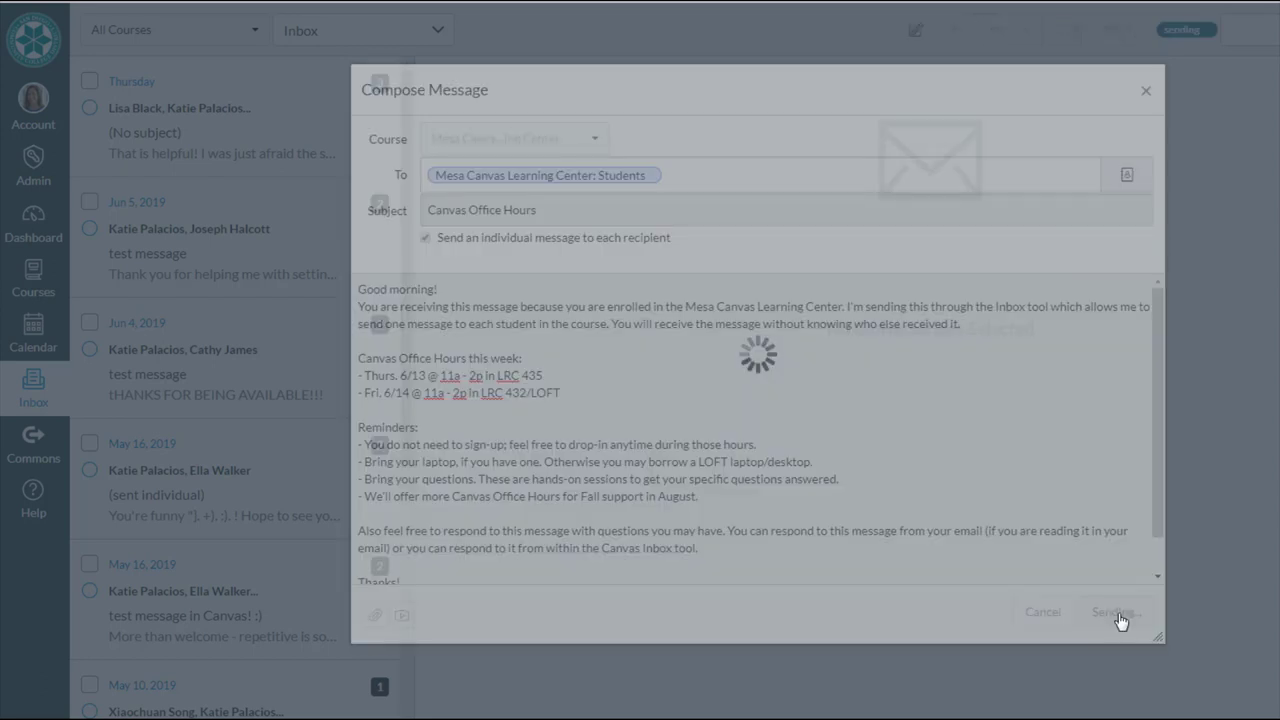